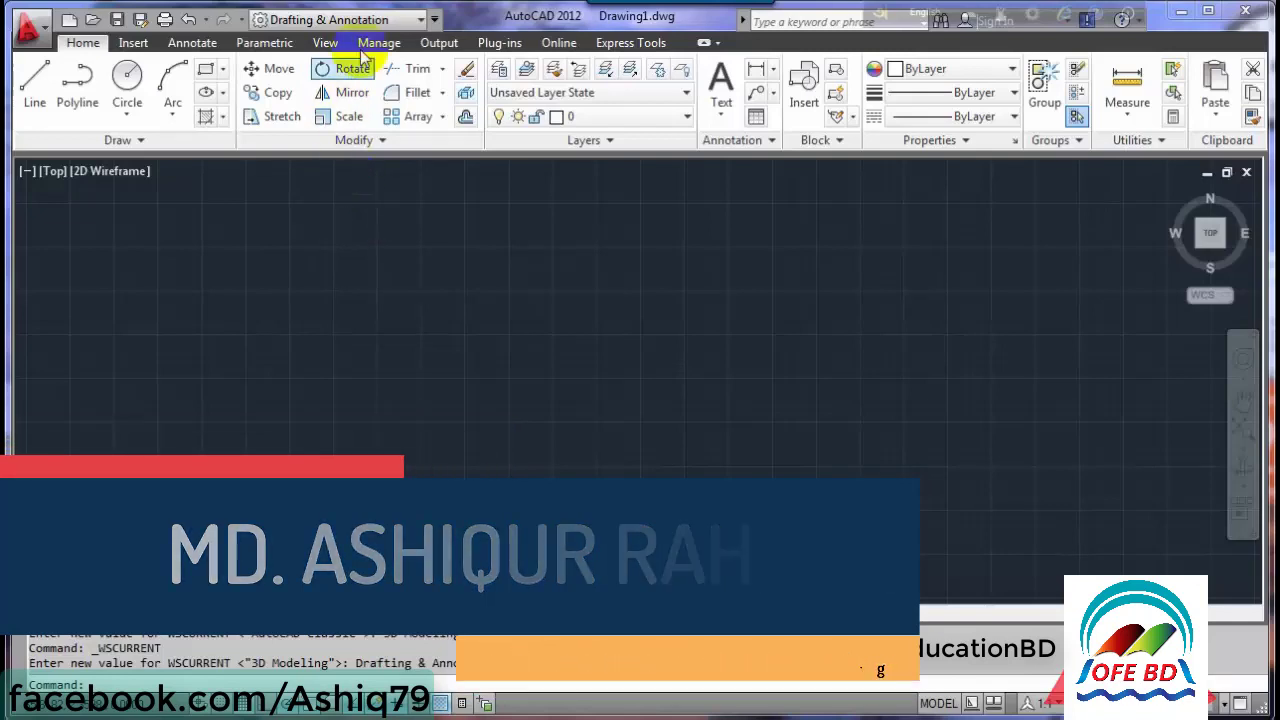
# - Choose 3D Basics from the Quick Access workspace list after opening and closing it once
pyautogui.click(419, 19)
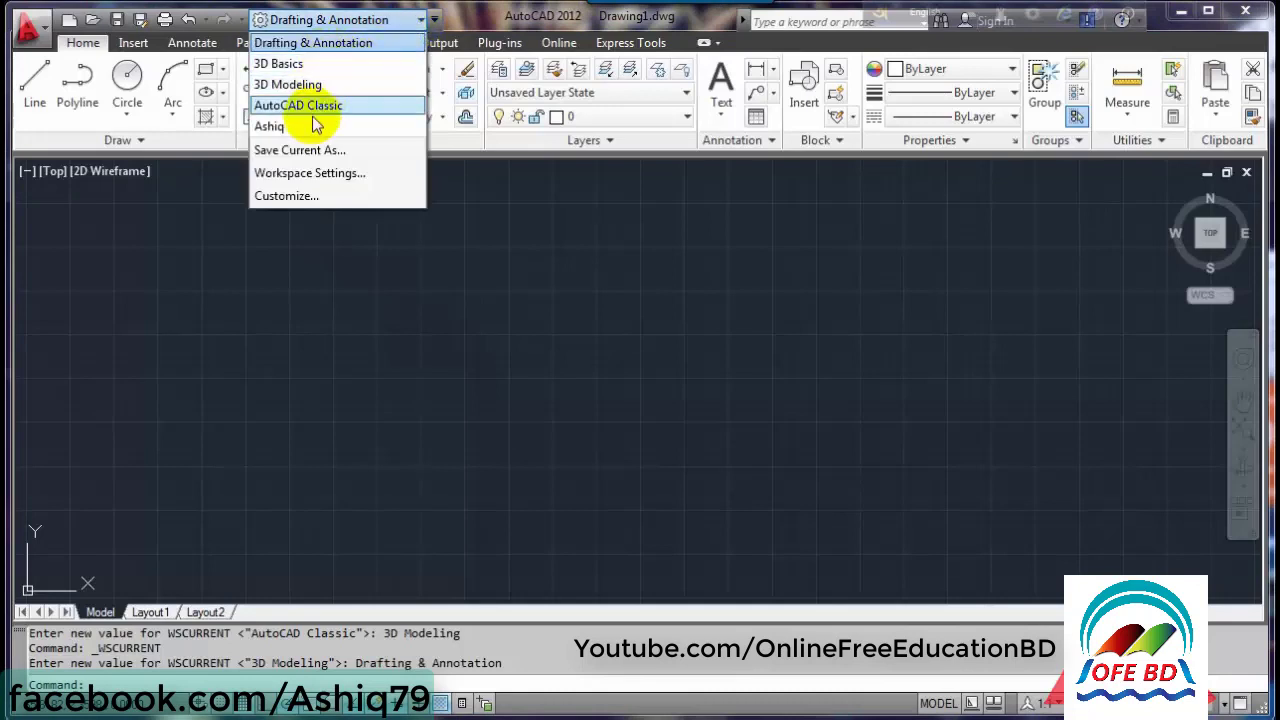
pyautogui.click(418, 28)
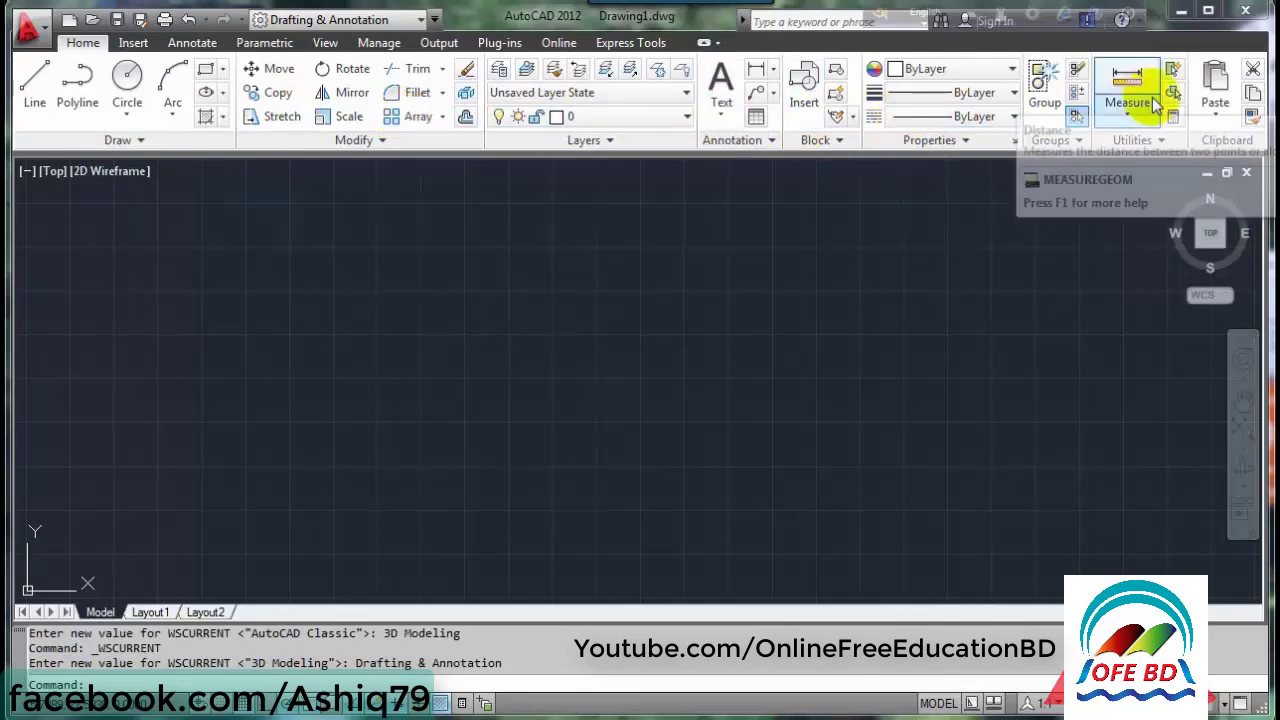
pyautogui.click(378, 22)
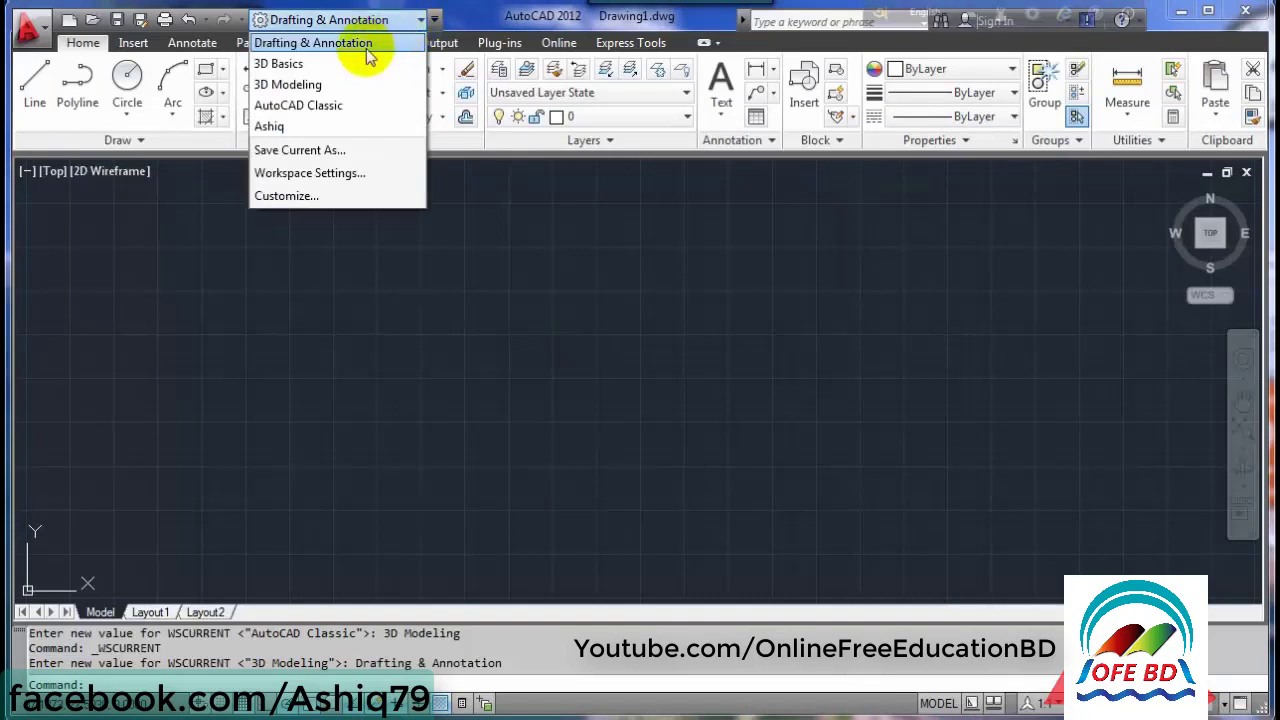
pyautogui.click(302, 64)
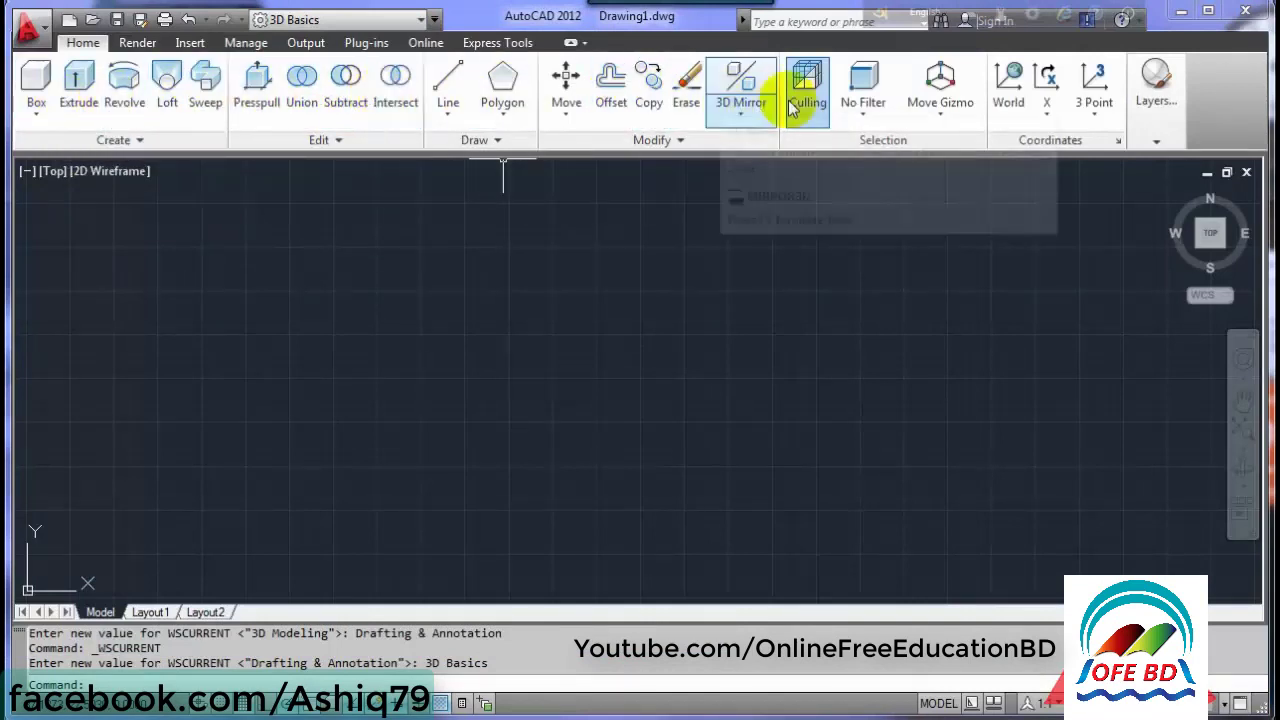
# - Switch to 3D Modeling, then AutoCAD Classic, then back to Drafting & Annotation
pyautogui.click(398, 24)
pyautogui.click(350, 84)
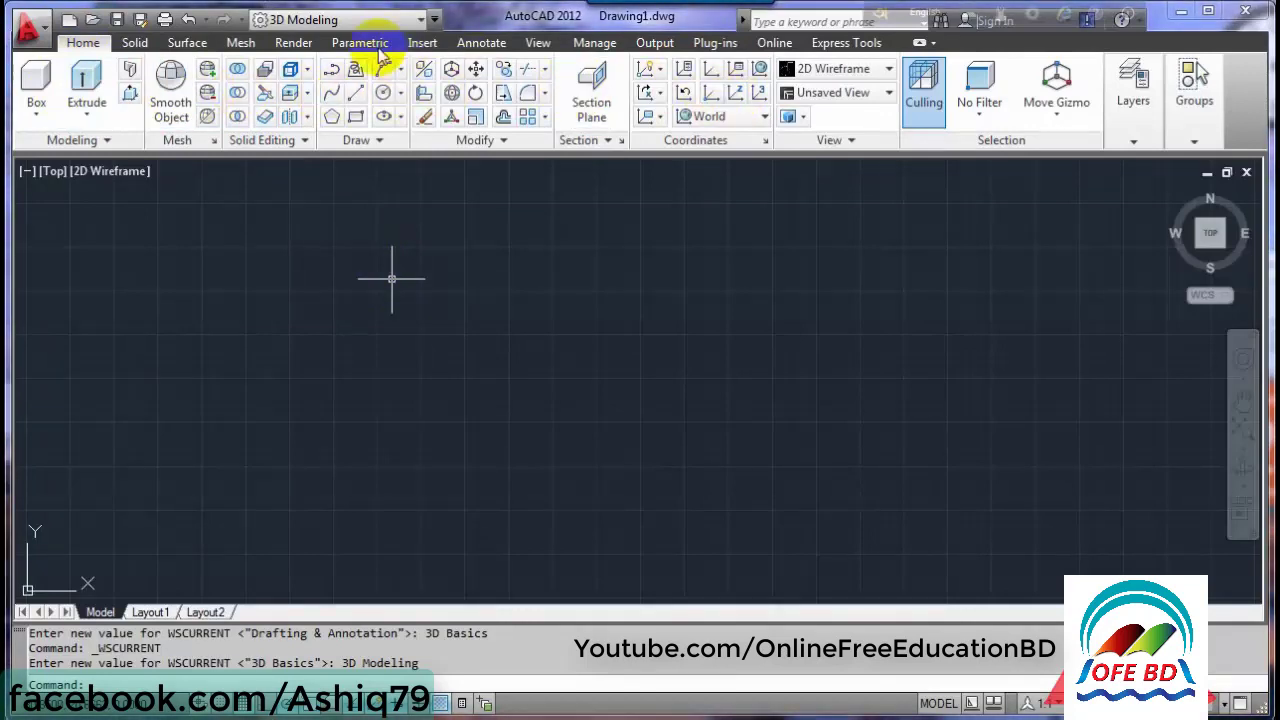
pyautogui.click(354, 24)
pyautogui.click(323, 103)
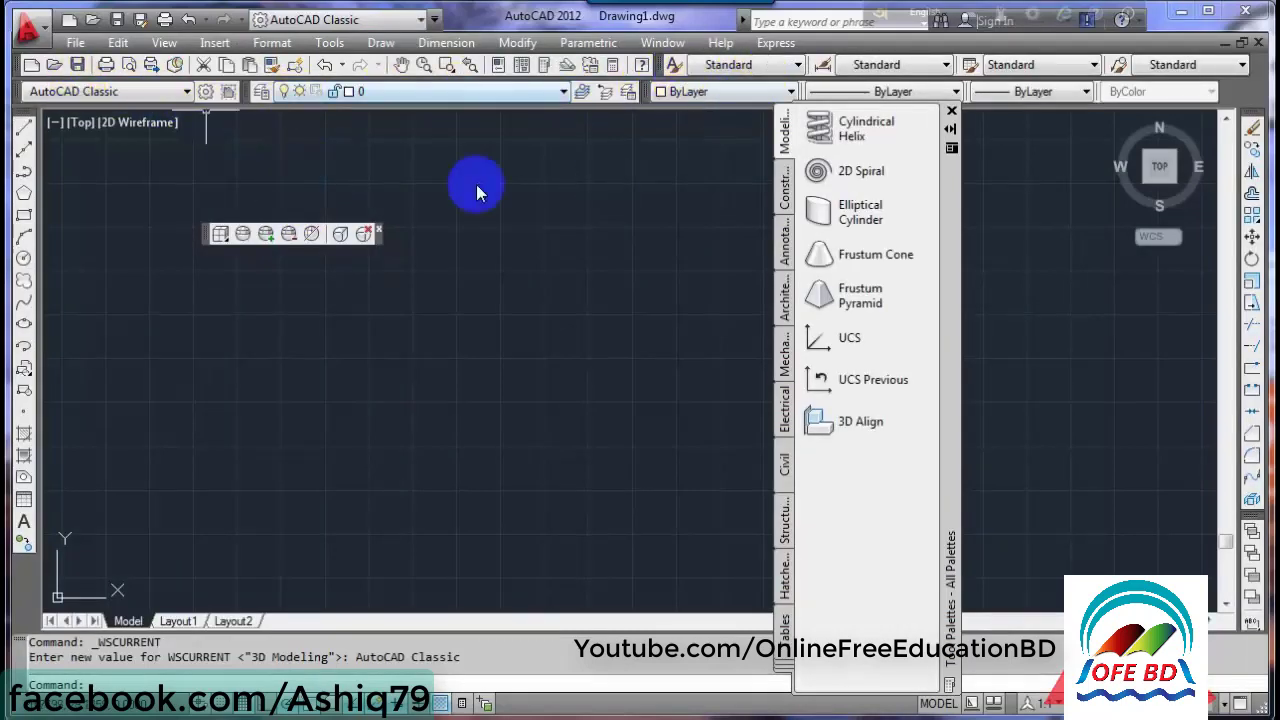
pyautogui.click(323, 20)
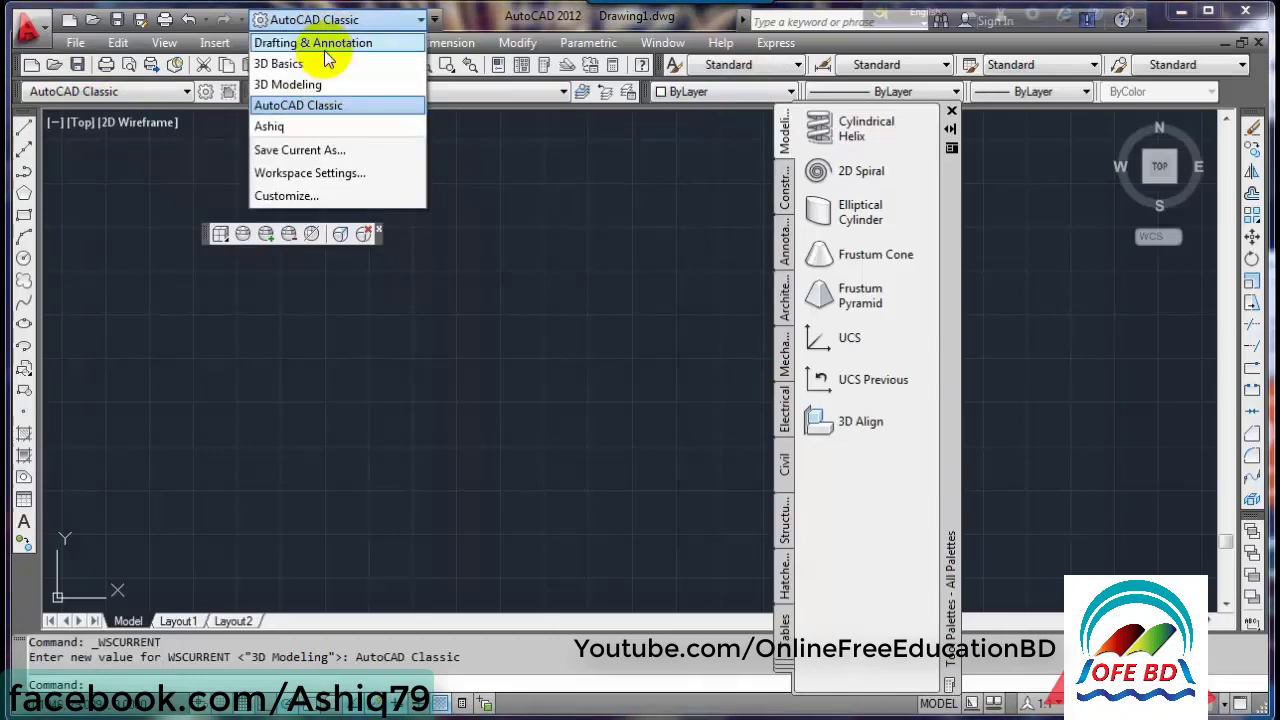
pyautogui.click(324, 45)
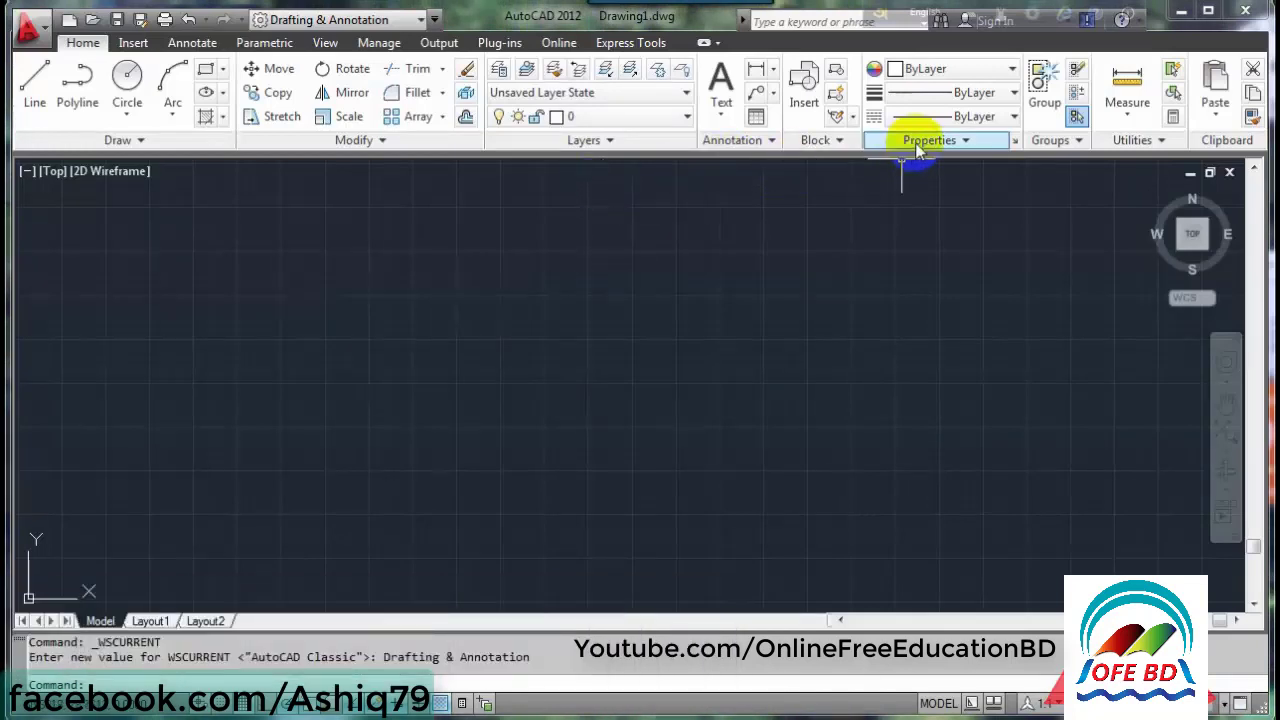
# - Float the Properties panel over the drawing area, then open and close the full Properties palette
pyautogui.moveTo(910, 150)
pyautogui.mouseDown()
pyautogui.moveTo(190, 303)
pyautogui.moveTo(183, 292)
pyautogui.mouseUp()
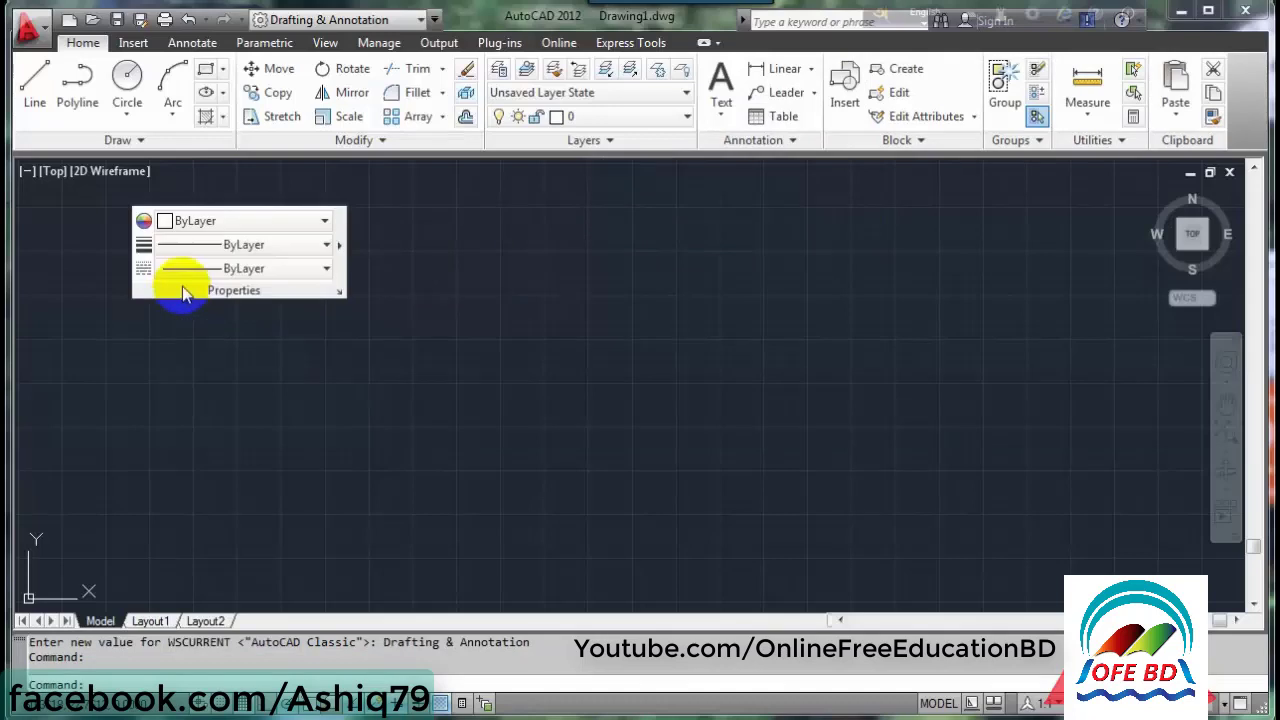
pyautogui.click(336, 291)
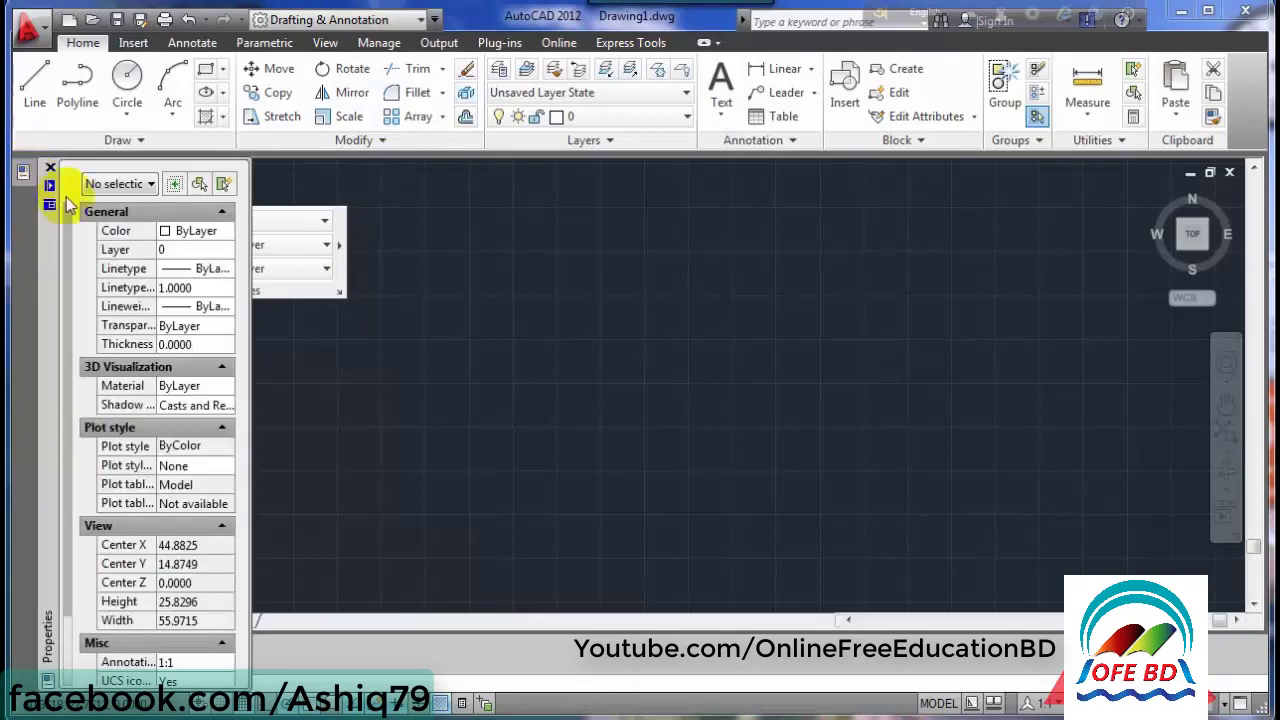
pyautogui.click(50, 167)
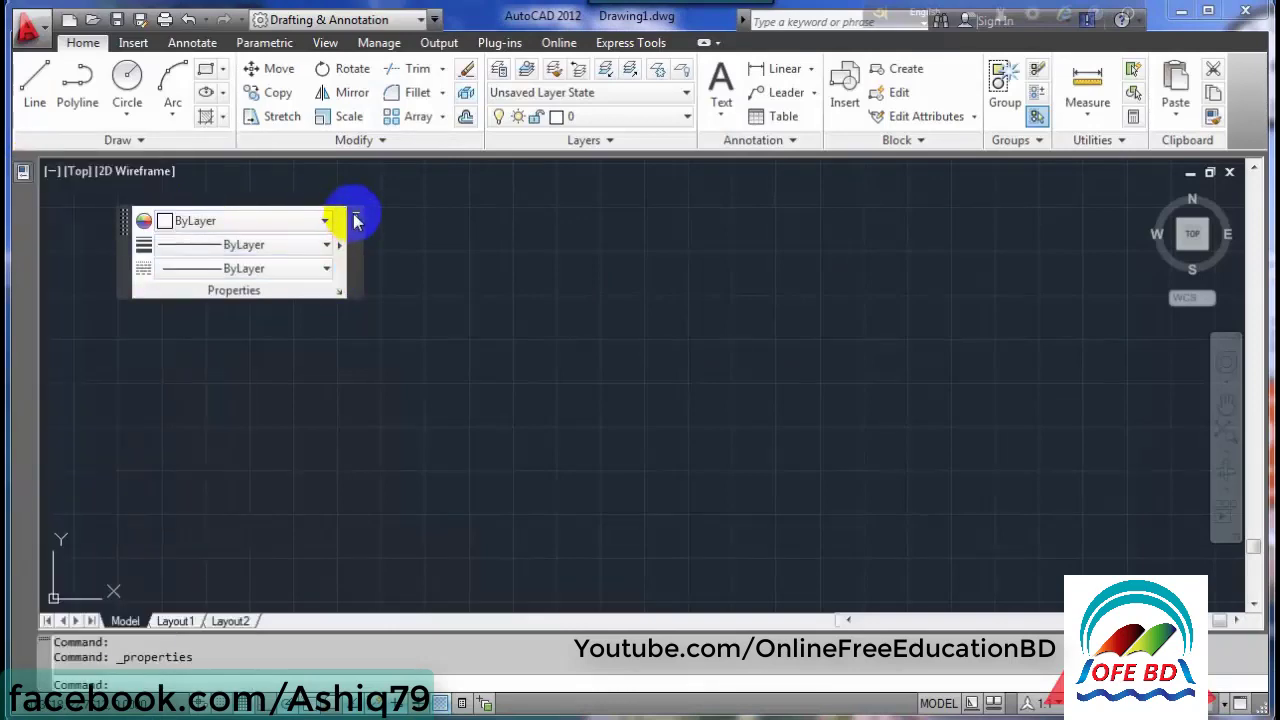
# - Dock the floating Properties panel back on the ribbon and leave the Properties palette closed
pyautogui.click(357, 220)
pyautogui.click(22, 172)
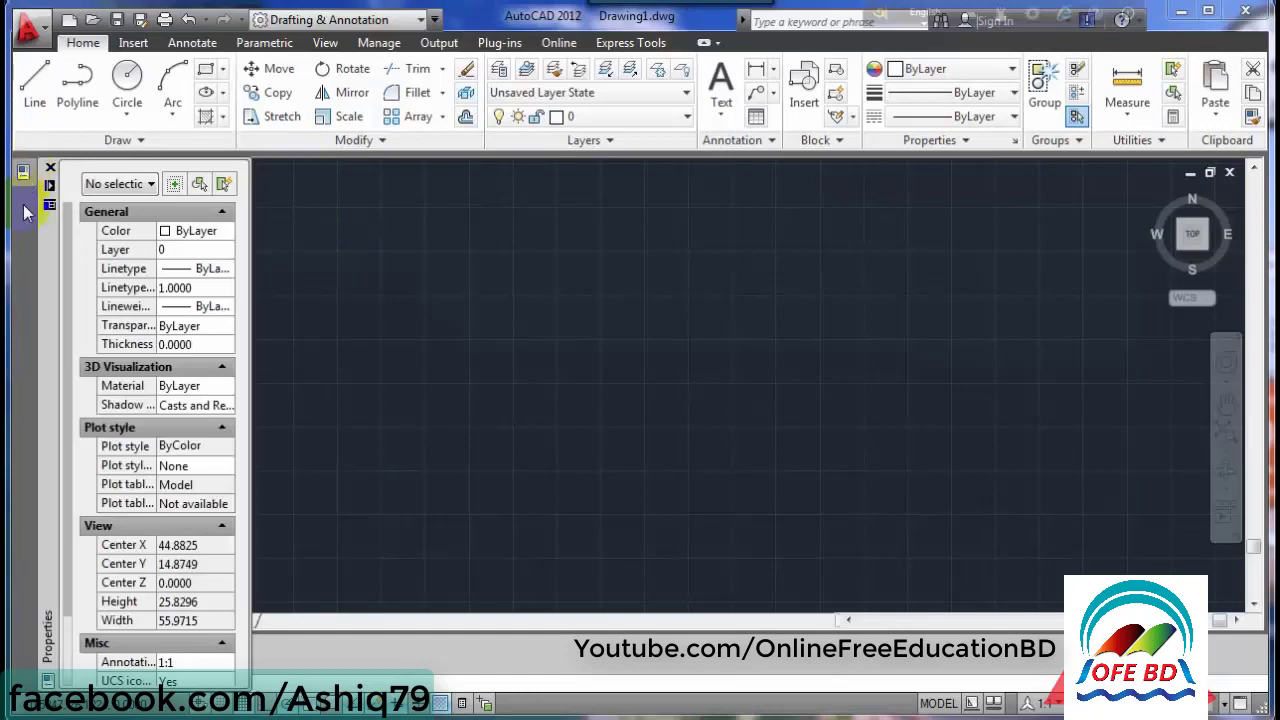
pyautogui.click(50, 167)
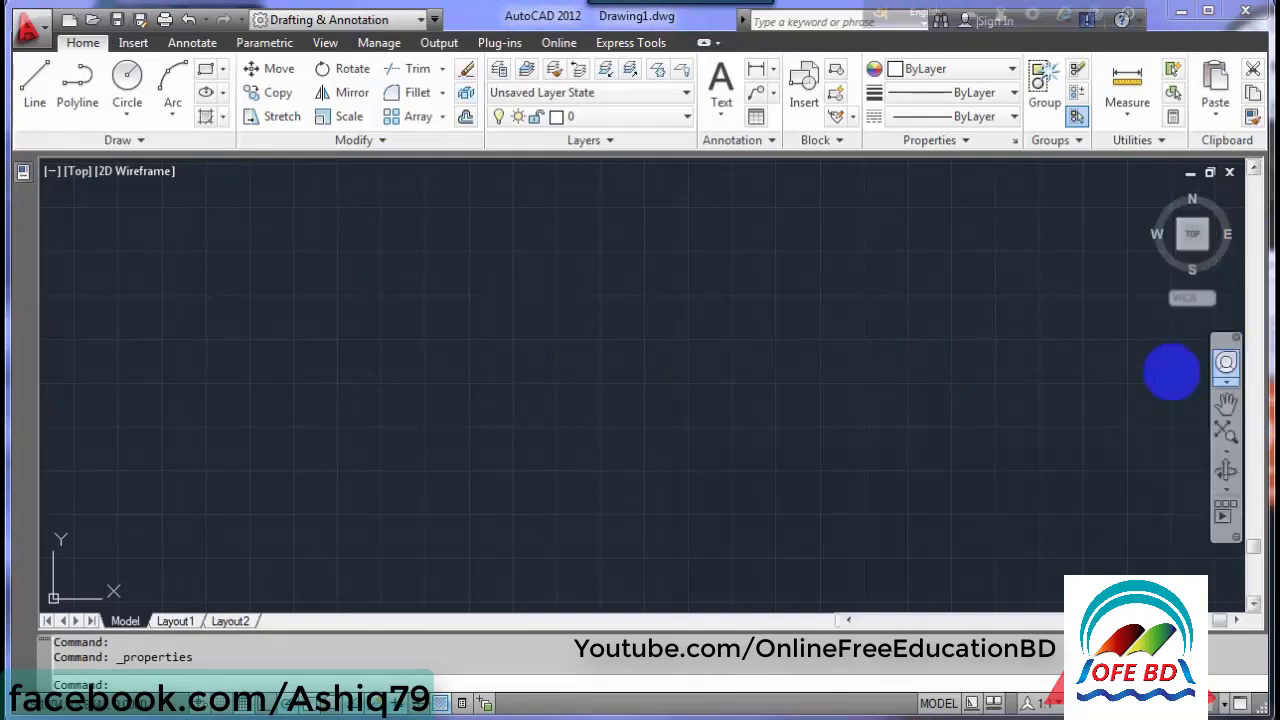
# - Turn off 'Display scroll bars in drawing window' in the Options Display tab and apply it
pyautogui.rightClick(296, 247)
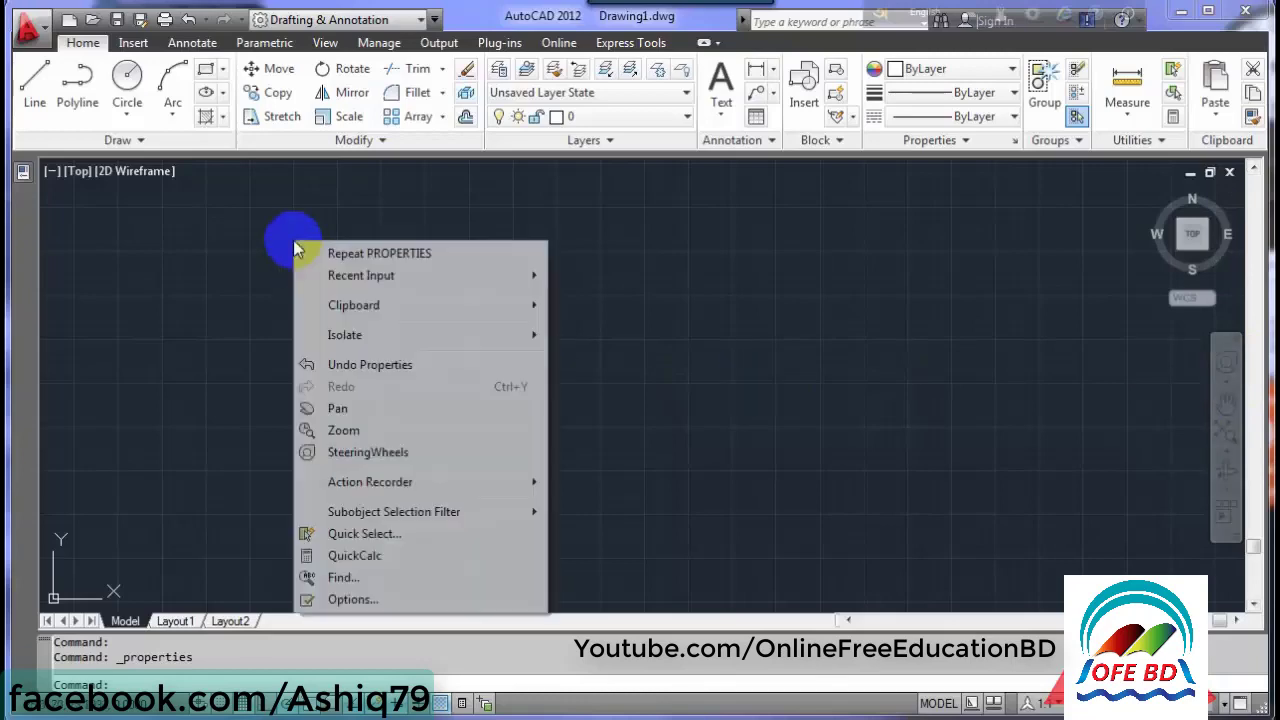
pyautogui.click(345, 599)
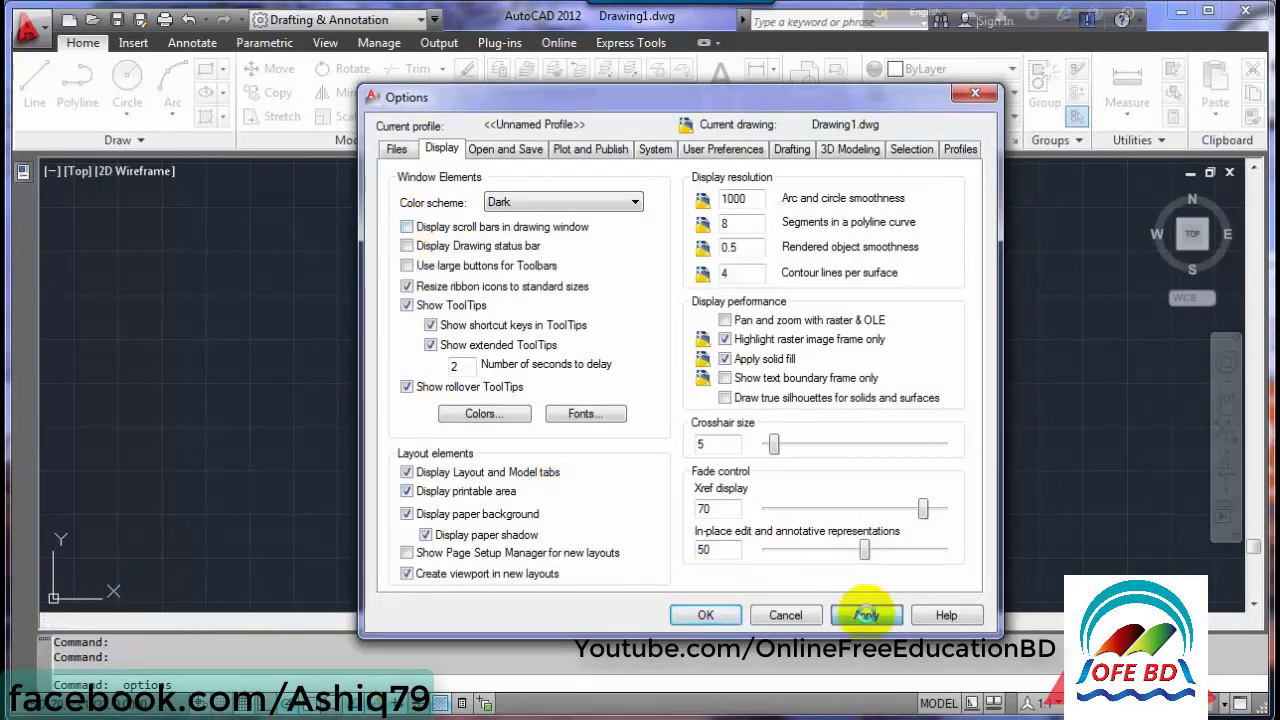
pyautogui.click(865, 614)
pyautogui.click(701, 613)
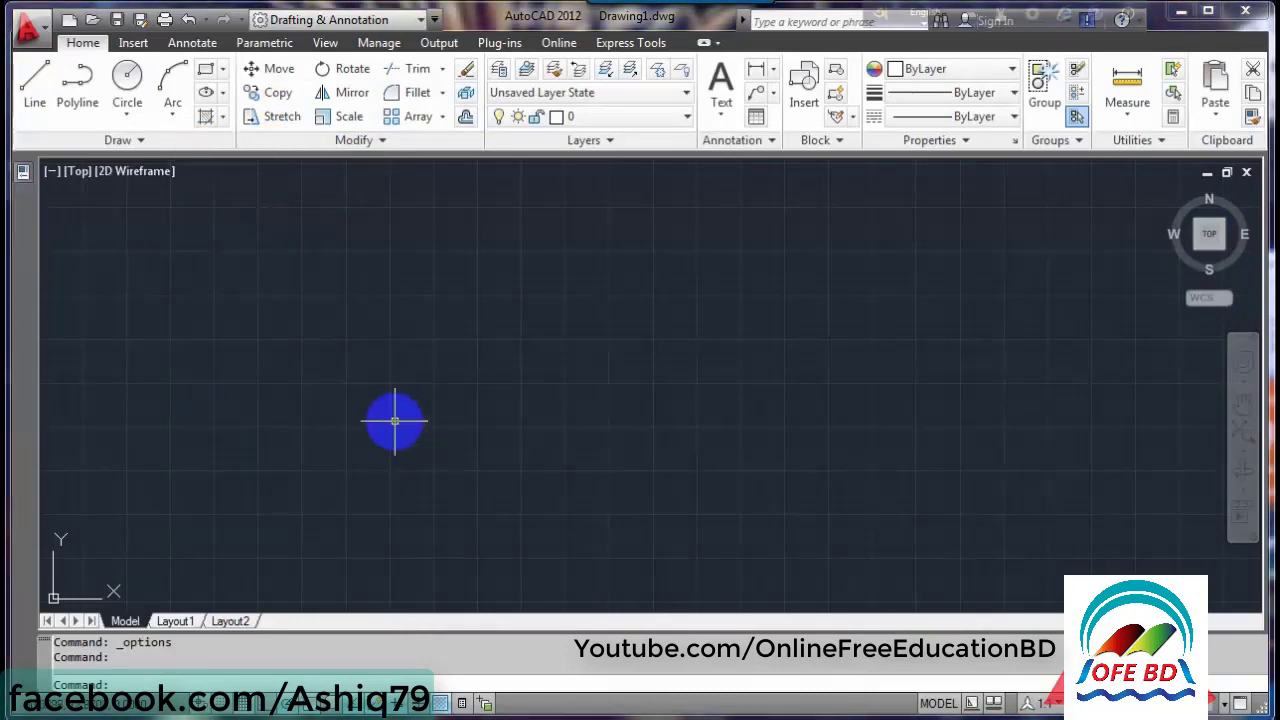
# - Save the layout as a workspace named 'current', then return to Drafting & Annotation
pyautogui.click(361, 22)
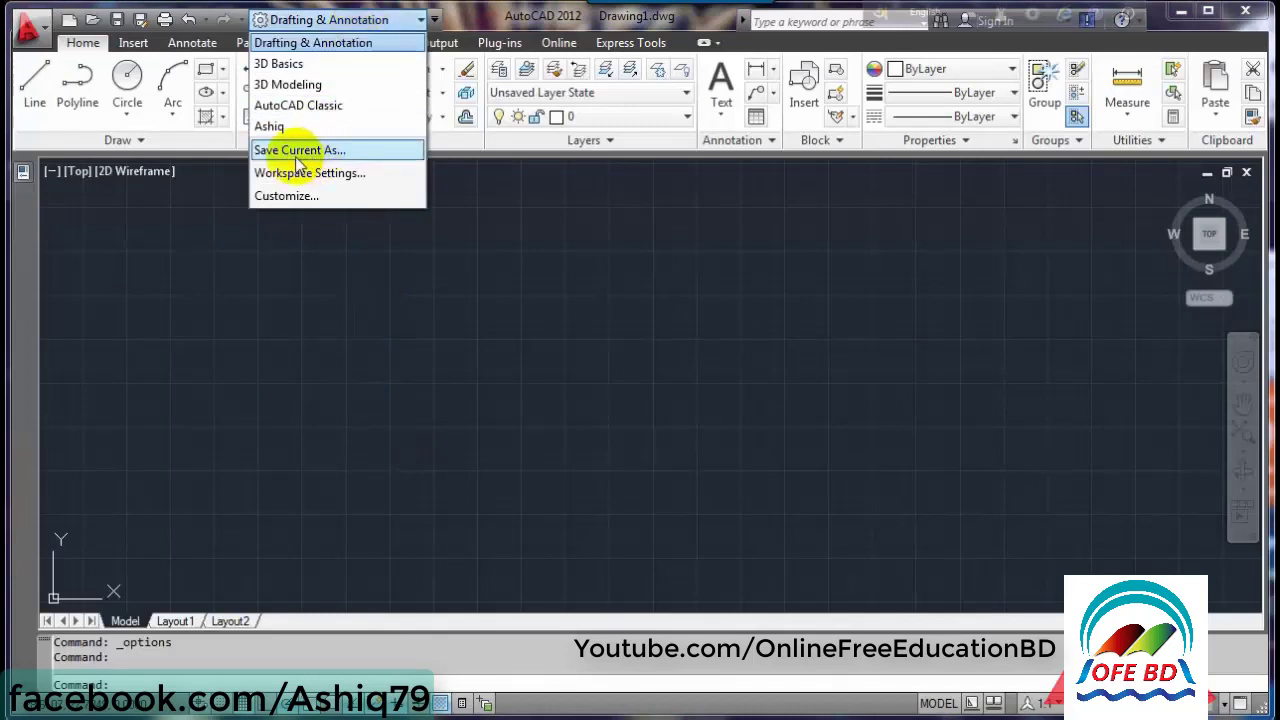
pyautogui.click(367, 157)
pyautogui.write('current')
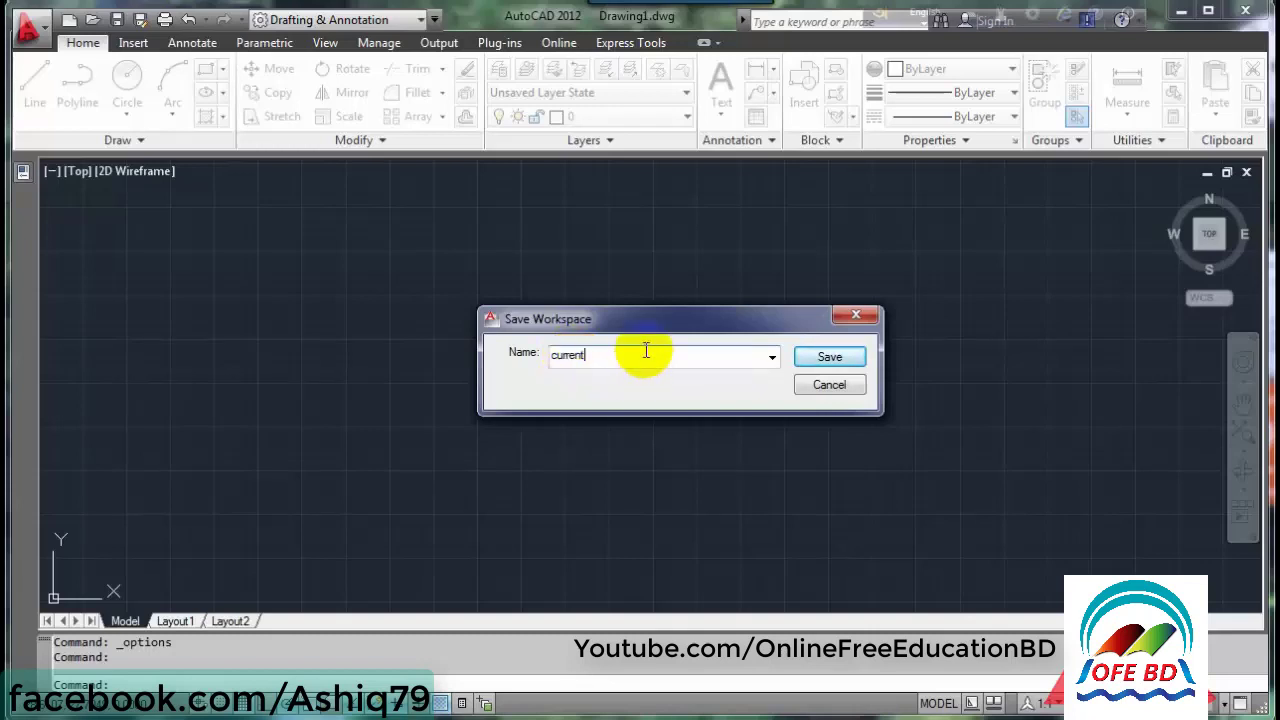
pyautogui.click(830, 357)
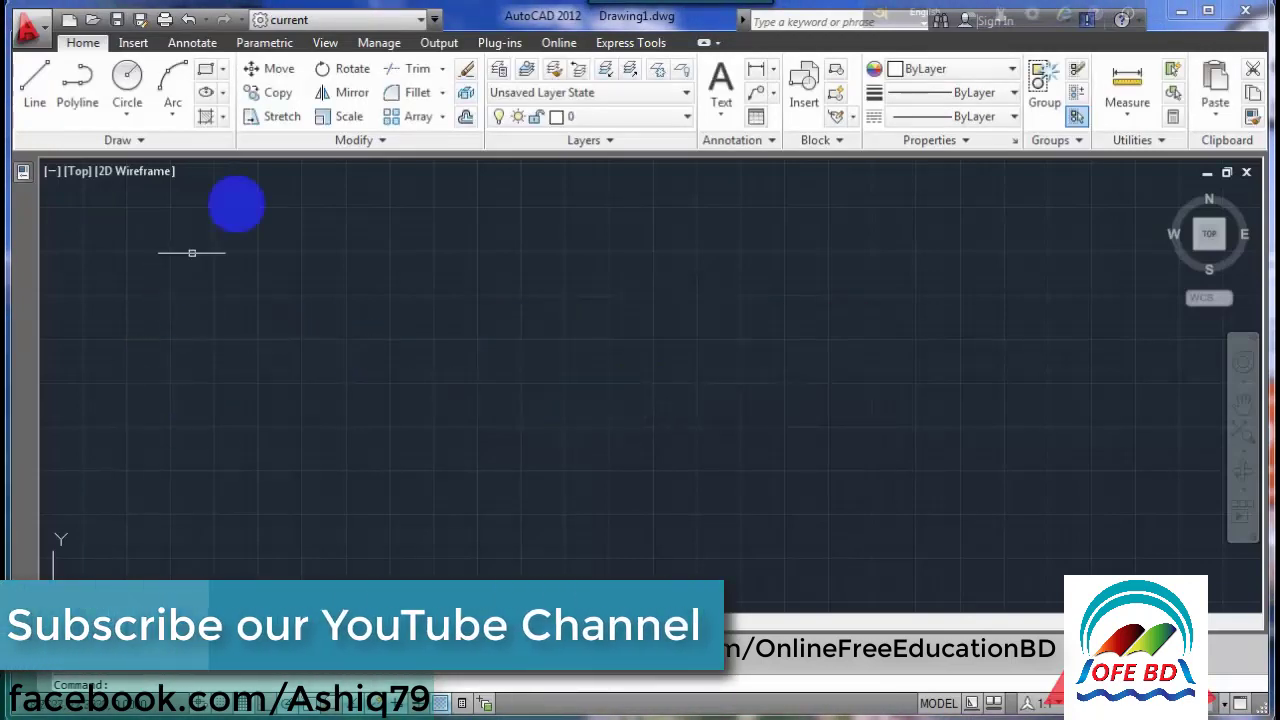
pyautogui.click(316, 19)
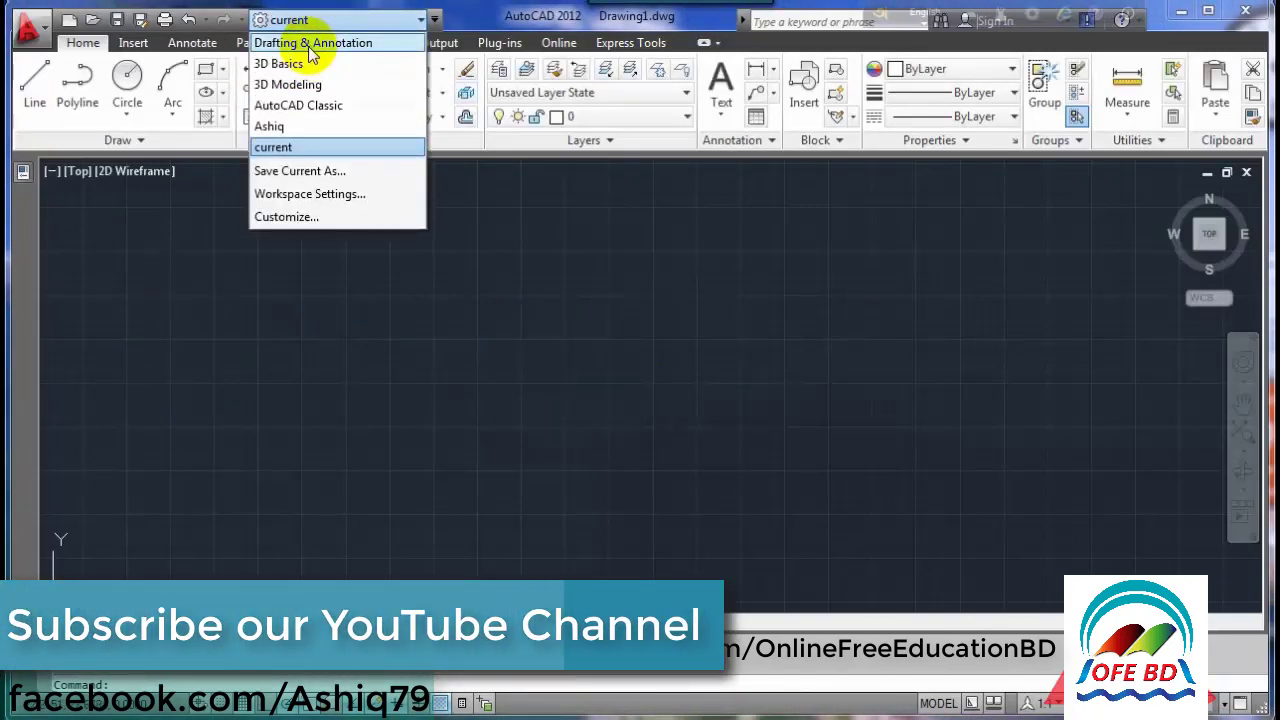
pyautogui.click(308, 46)
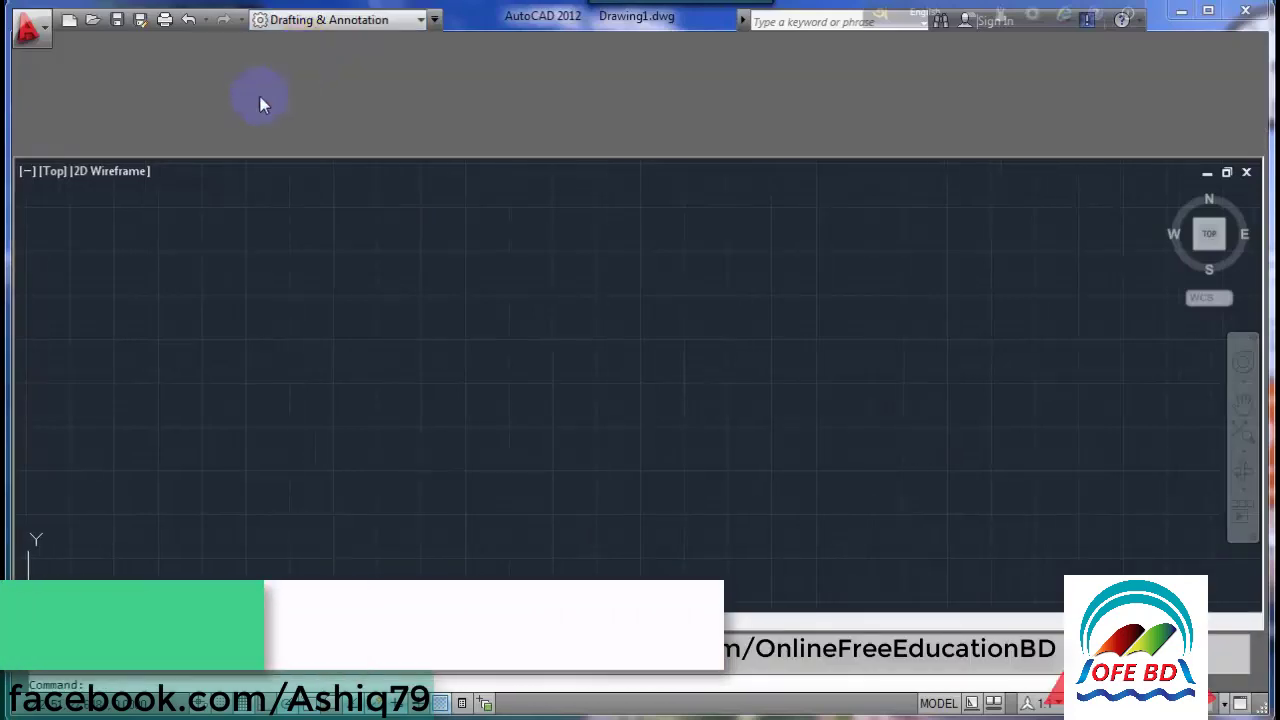
# - Activate the 'current' workspace, expand its collapsed Properties palette, and reopen the workspace list
pyautogui.click(331, 21)
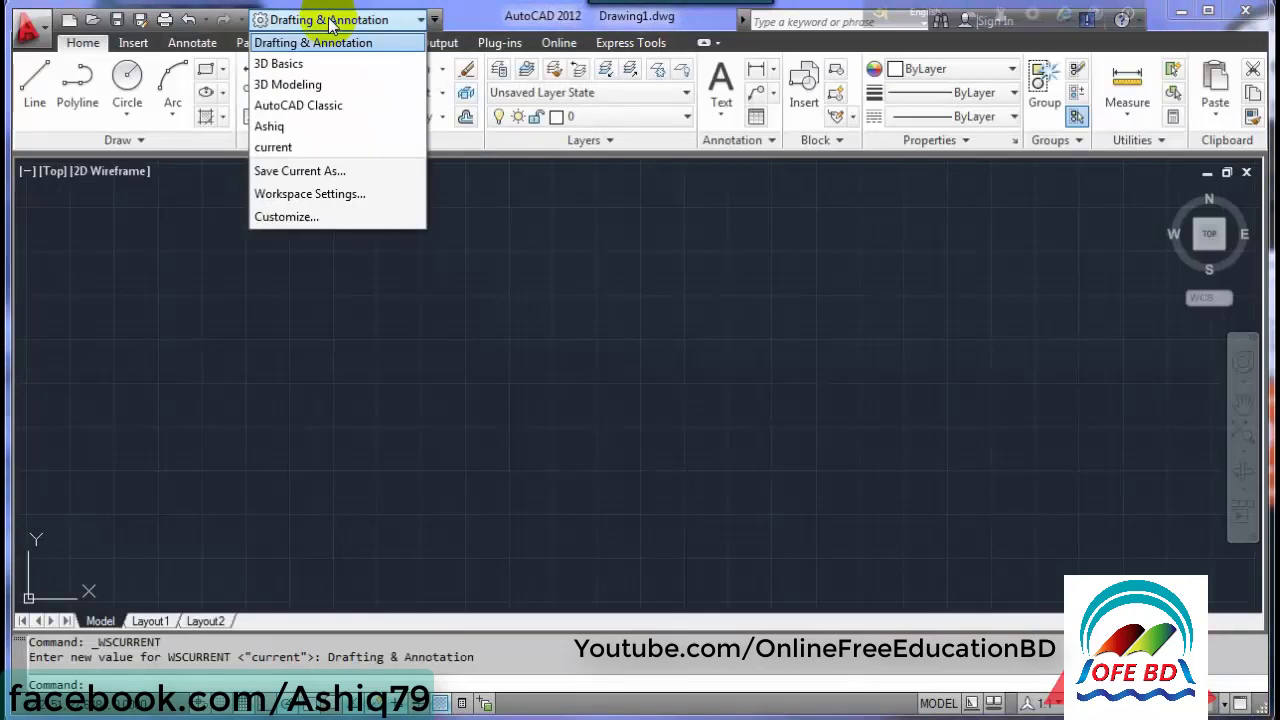
pyautogui.click(275, 147)
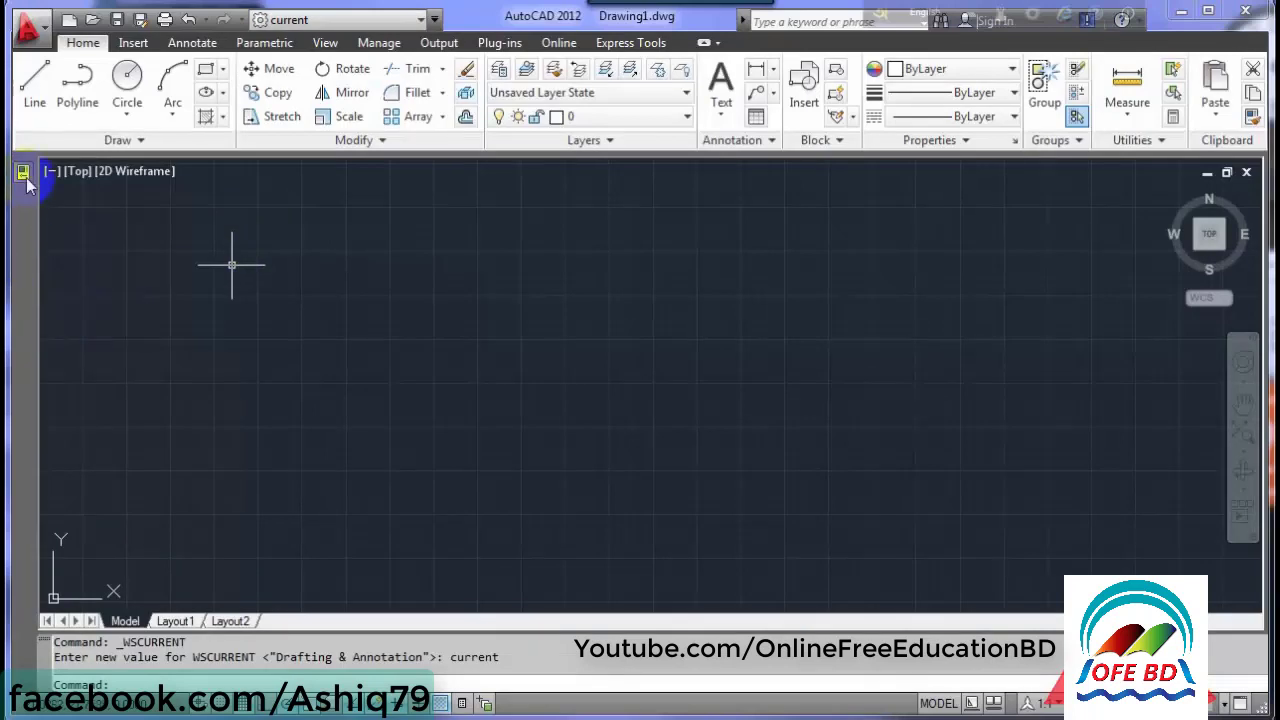
pyautogui.click(23, 174)
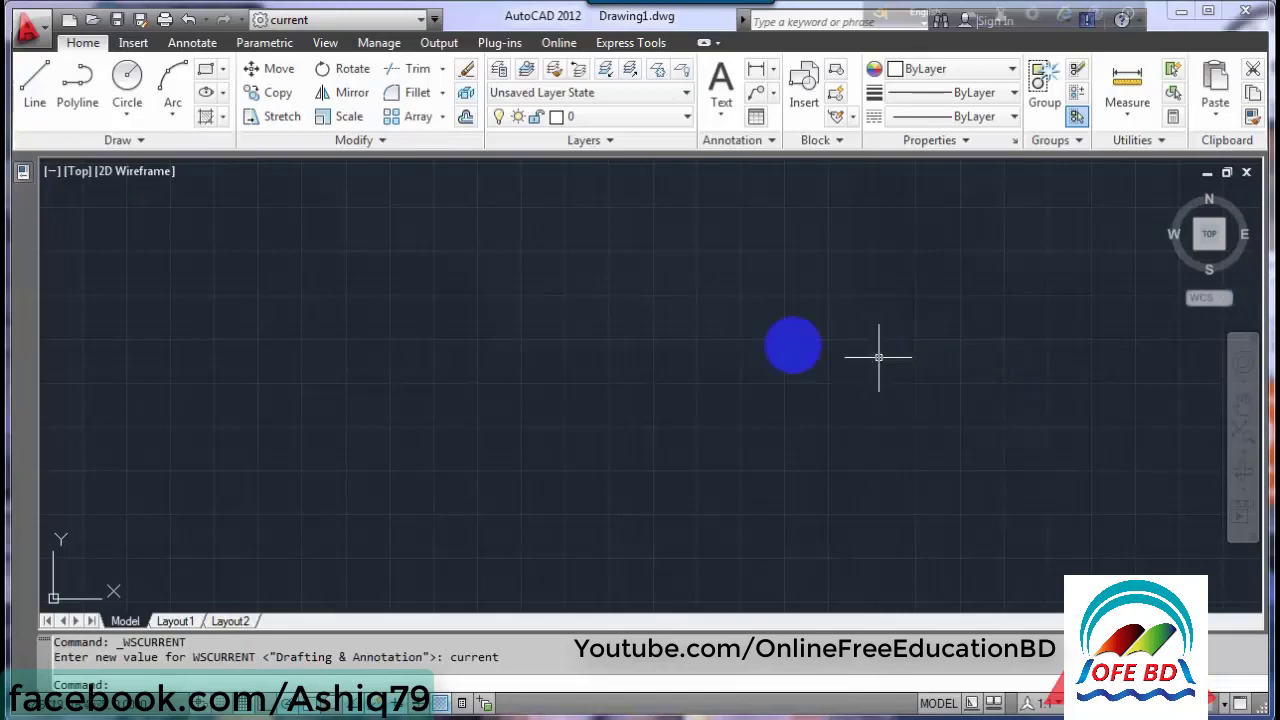
pyautogui.click(340, 19)
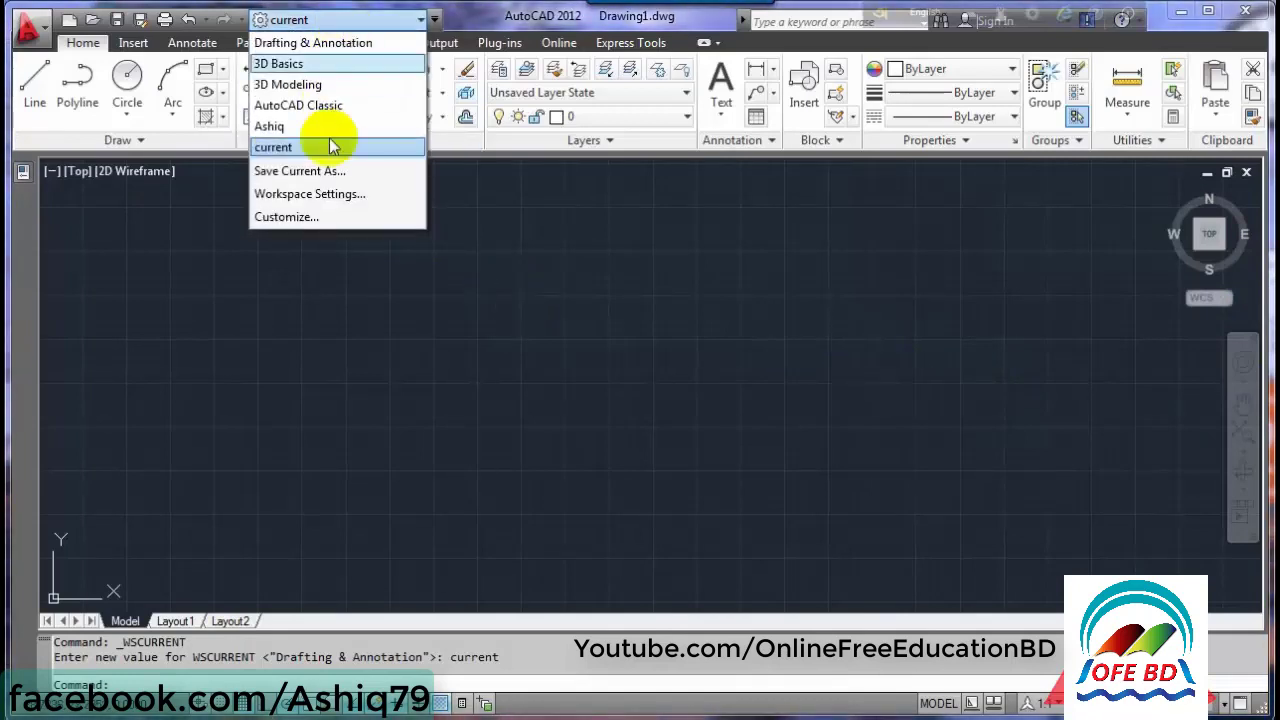
pyautogui.click(305, 217)
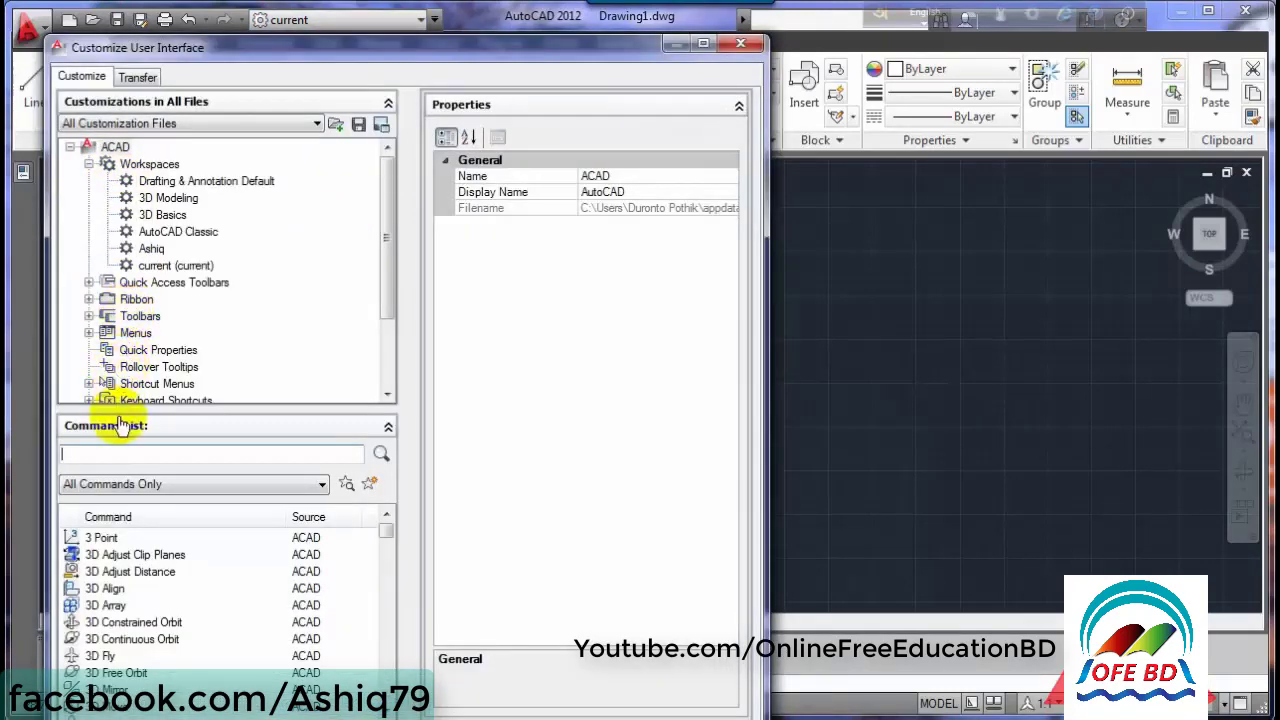
pyautogui.click(741, 44)
pyautogui.click(386, 20)
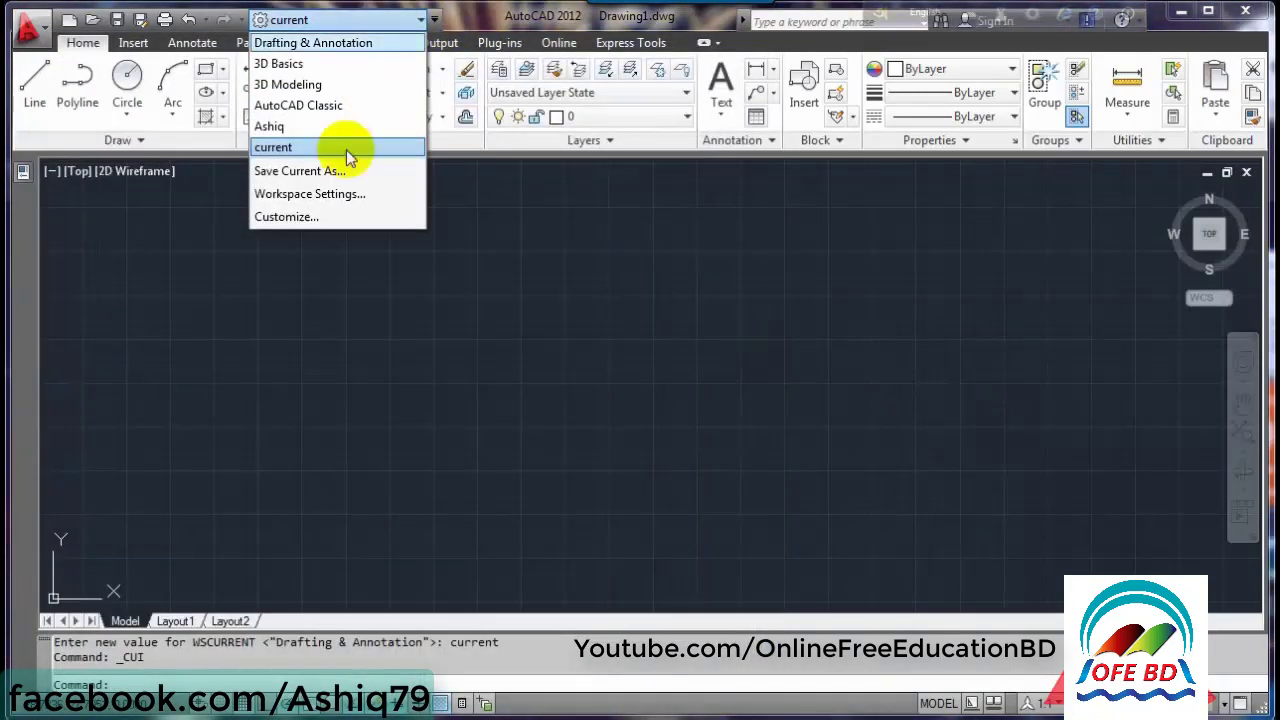
pyautogui.click(305, 195)
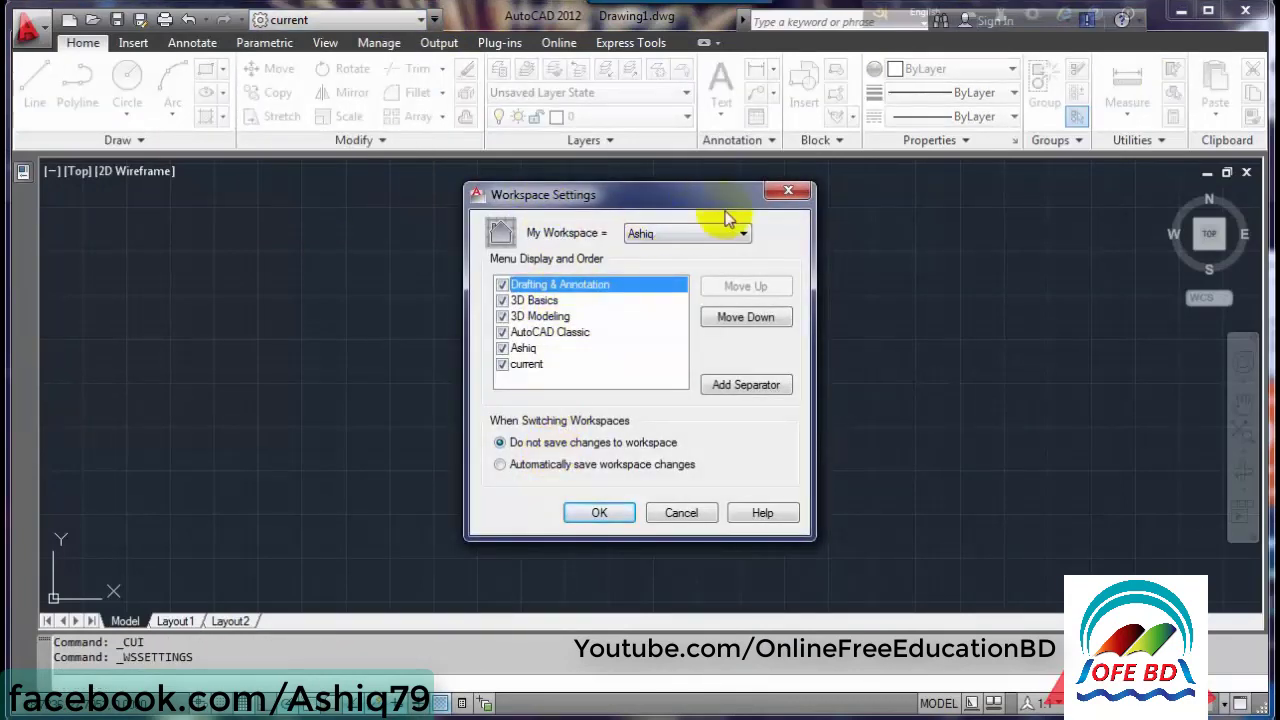
pyautogui.click(786, 191)
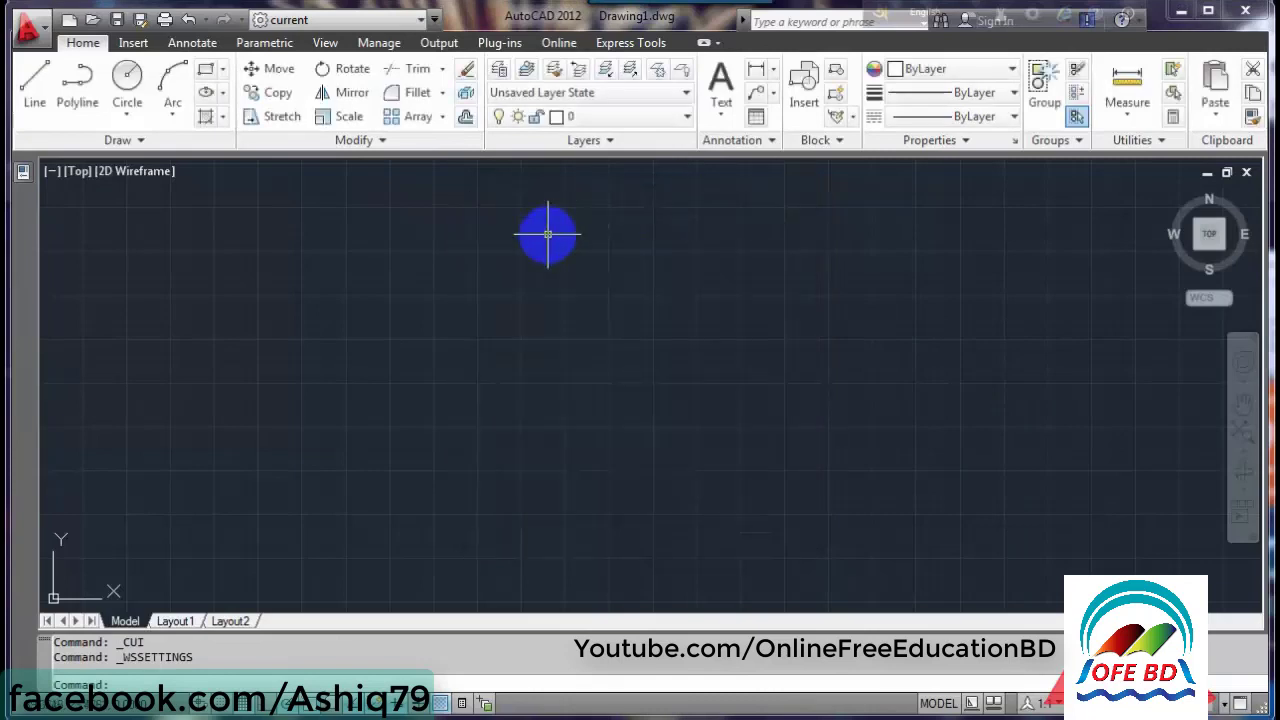